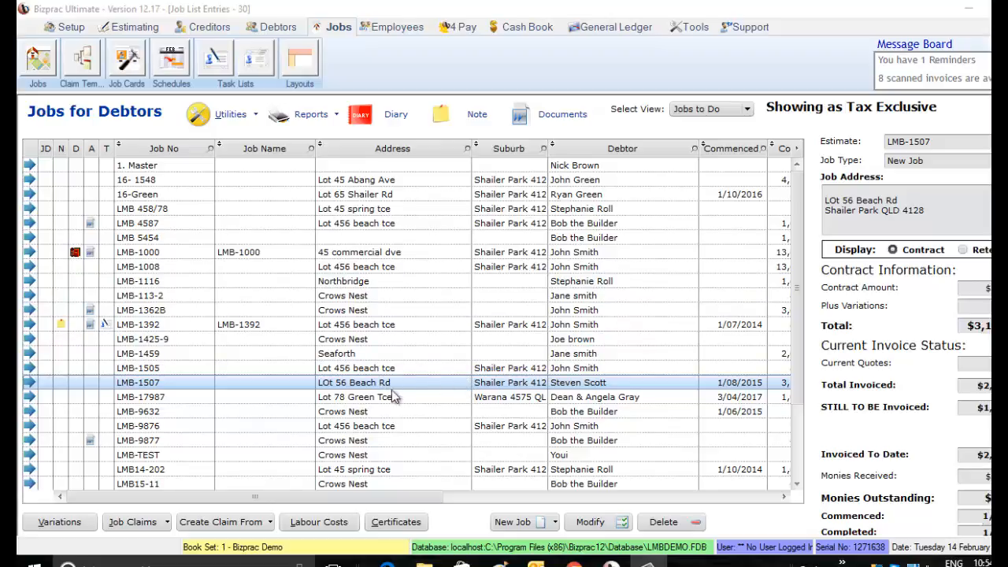
- Start a percentage-of-work-completed claim for job LMB-1507 and set the Preliminaries percentage to be claimed now to 70%
{"action": "left_click", "coordinate": [270, 524]}
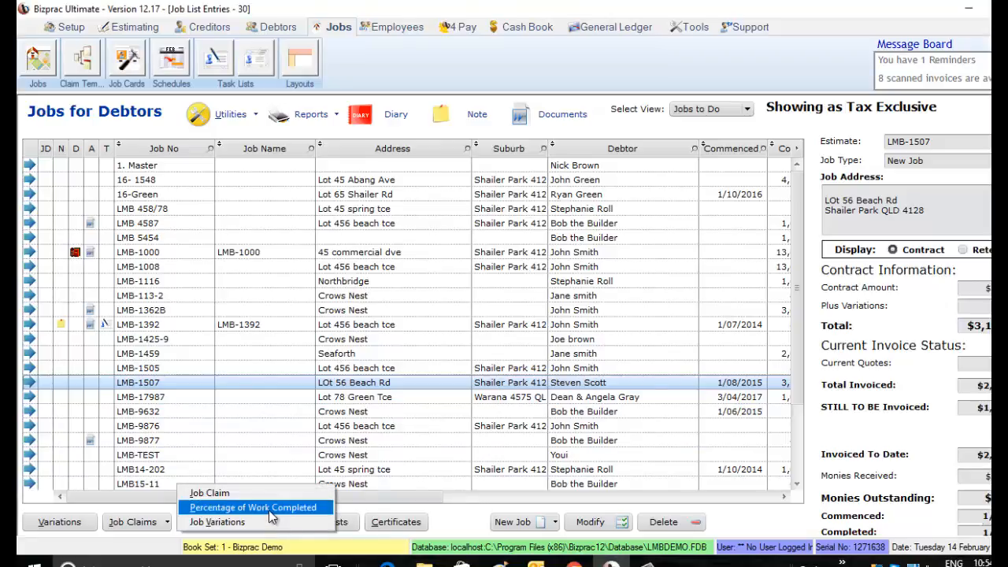
{"action": "left_click", "coordinate": [271, 515]}
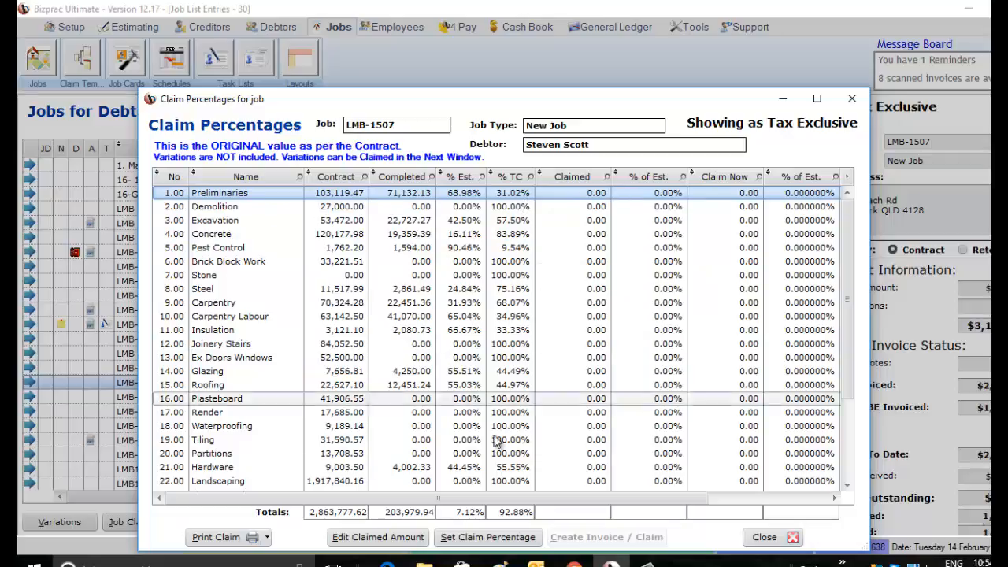
{"action": "left_click", "coordinate": [489, 537]}
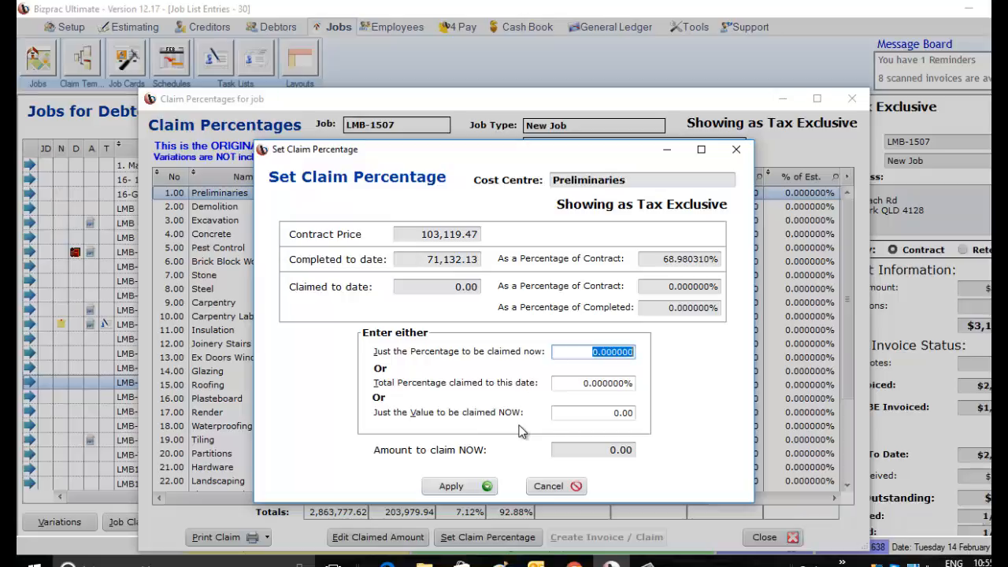
{"action": "type", "text": "70"}
{"action": "key", "text": "Tab"}
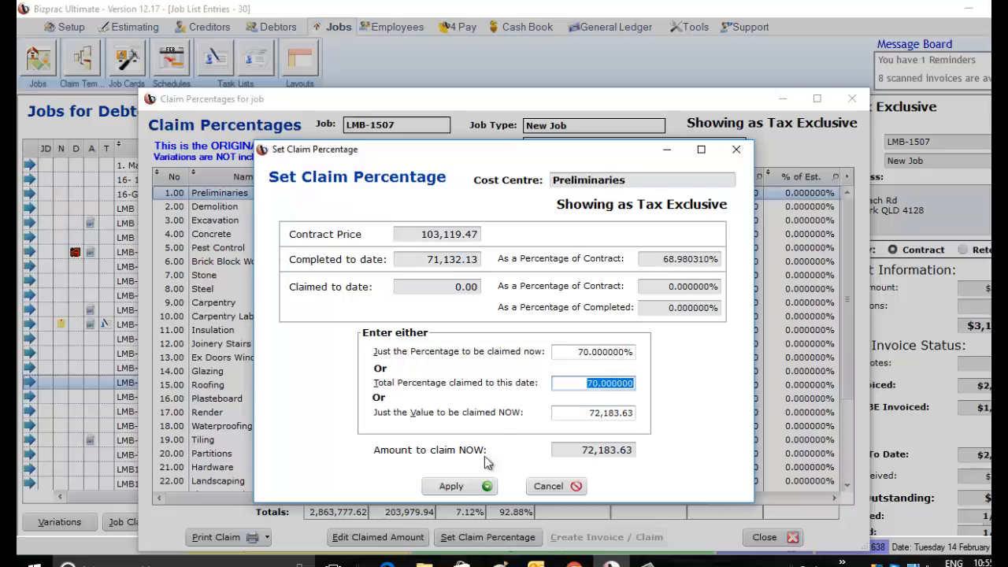
{"action": "left_click", "coordinate": [483, 488]}
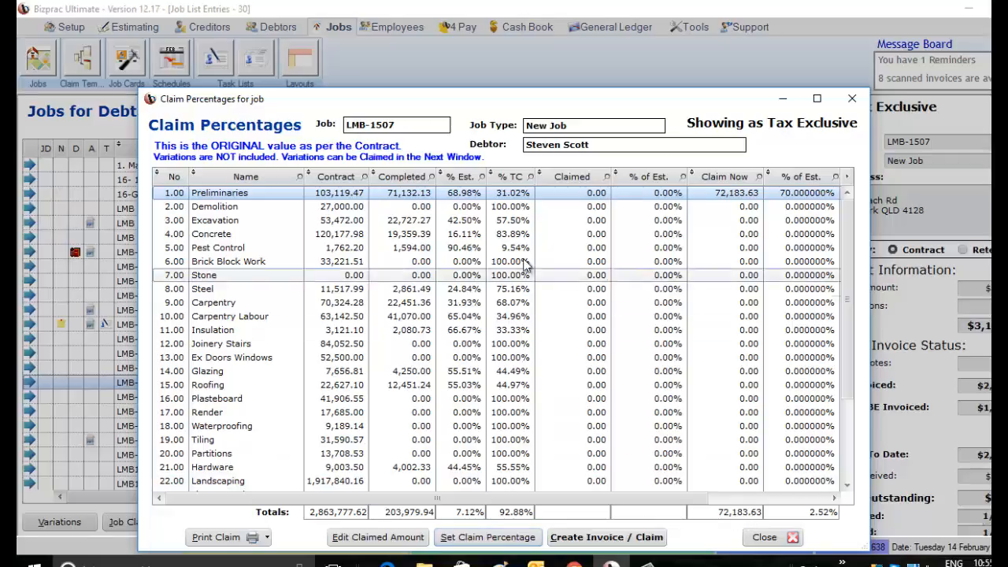
- Set the Excavation cost centre's percentage to be claimed now to 43% and apply it
{"action": "left_click", "coordinate": [510, 223]}
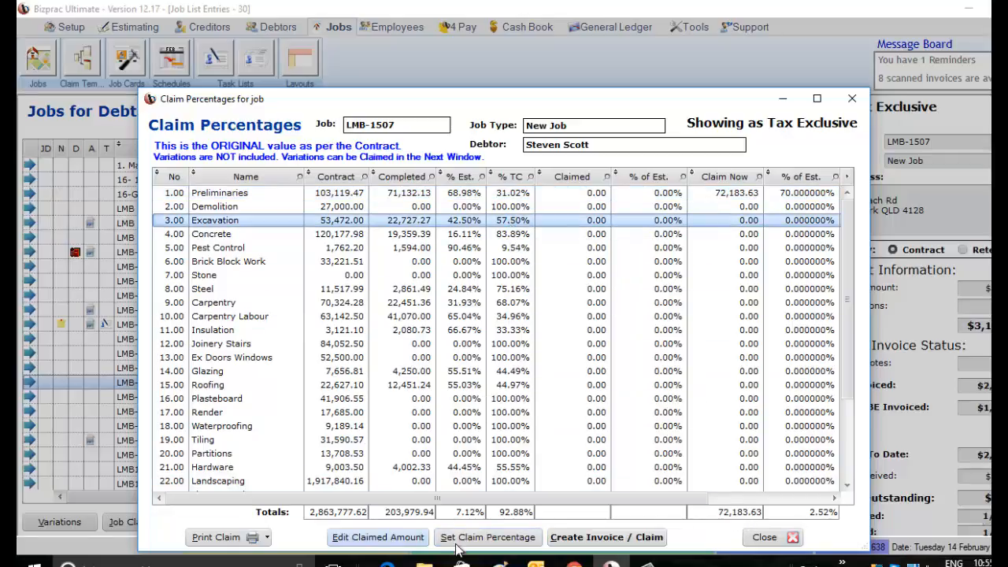
{"action": "left_click", "coordinate": [450, 537]}
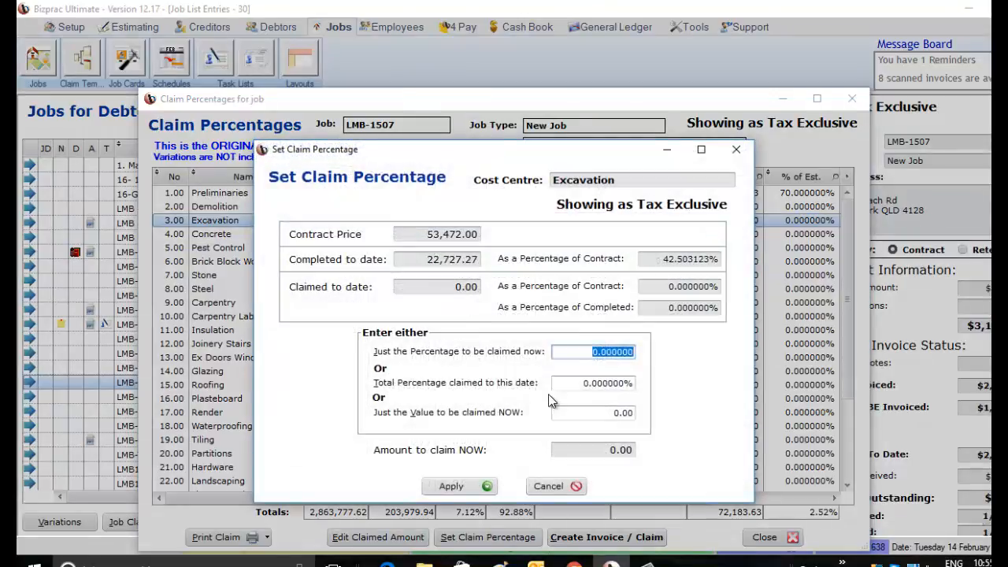
{"action": "type", "text": "43"}
{"action": "key", "text": "Tab"}
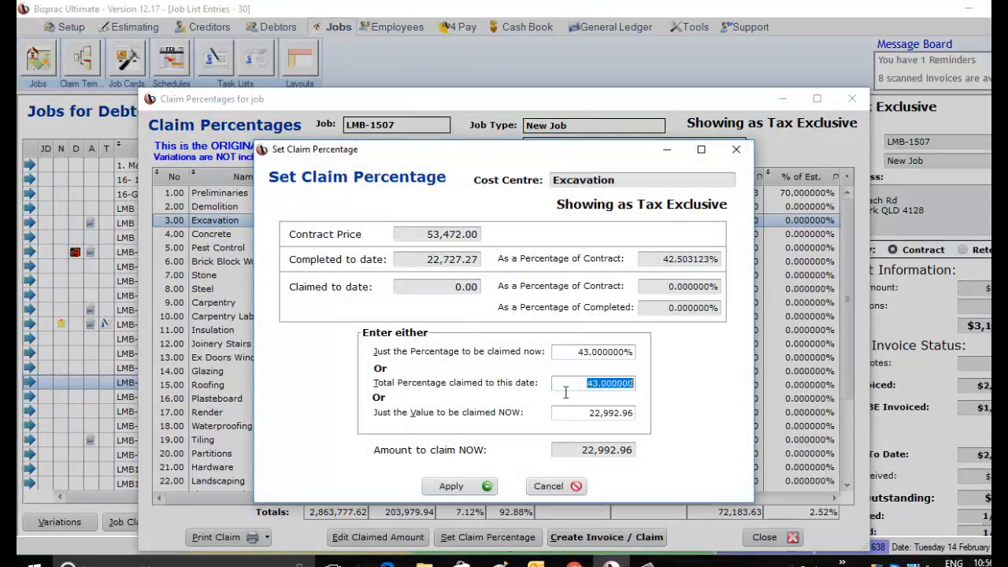
{"action": "left_click", "coordinate": [465, 486]}
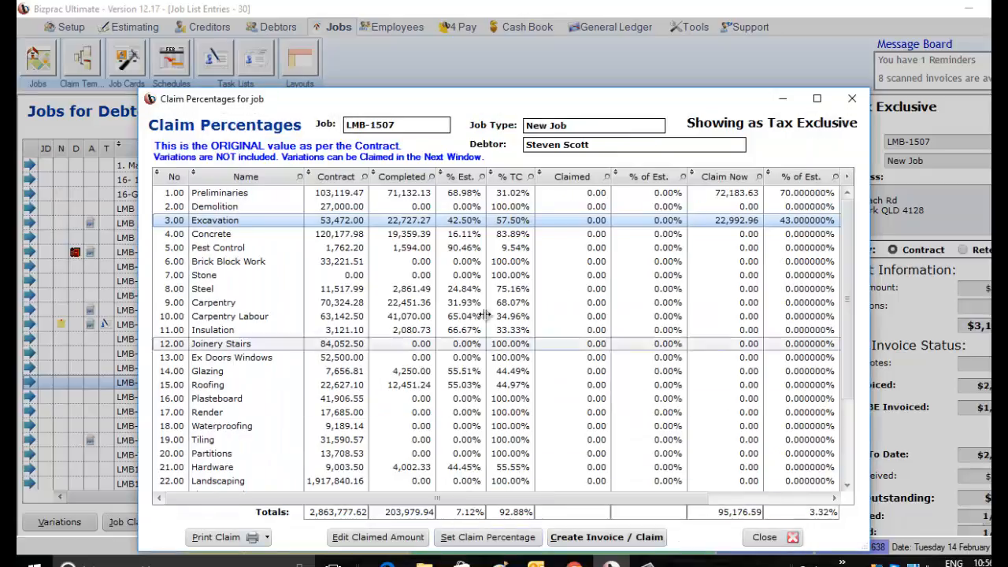
- Set the Concrete cost centre's percentage to be claimed now to 85% and apply it
{"action": "left_click", "coordinate": [519, 236]}
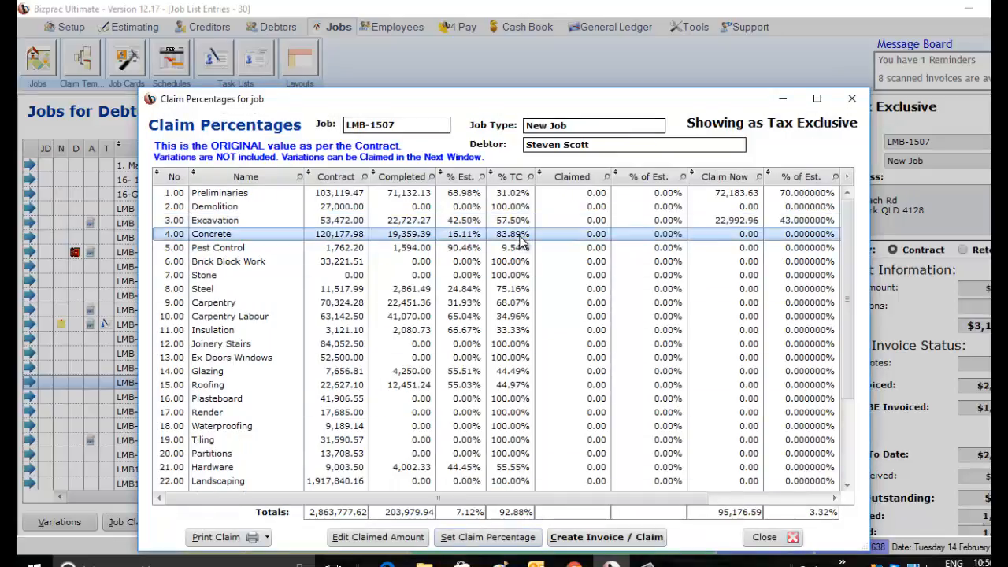
{"action": "left_click", "coordinate": [477, 537]}
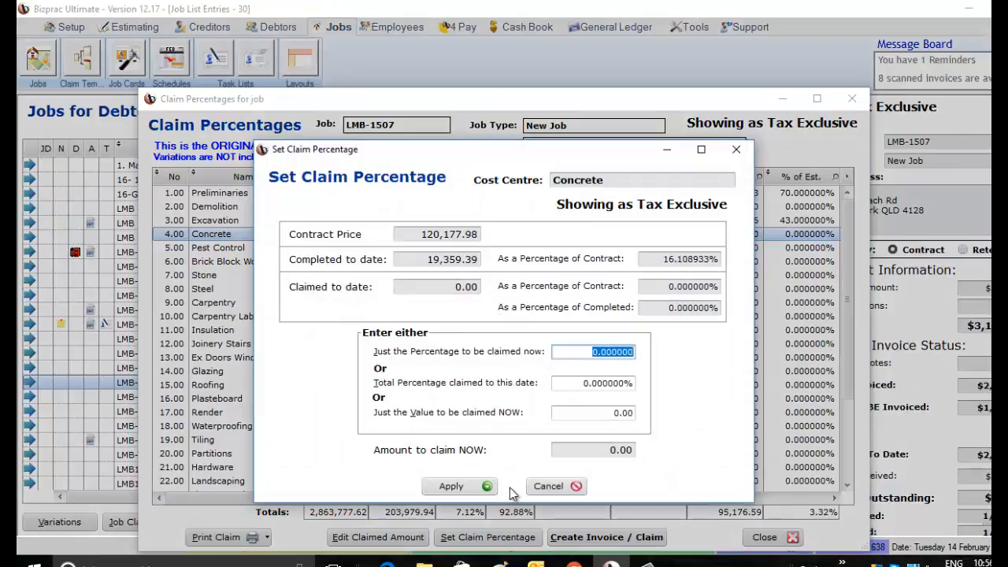
{"action": "type", "text": "85"}
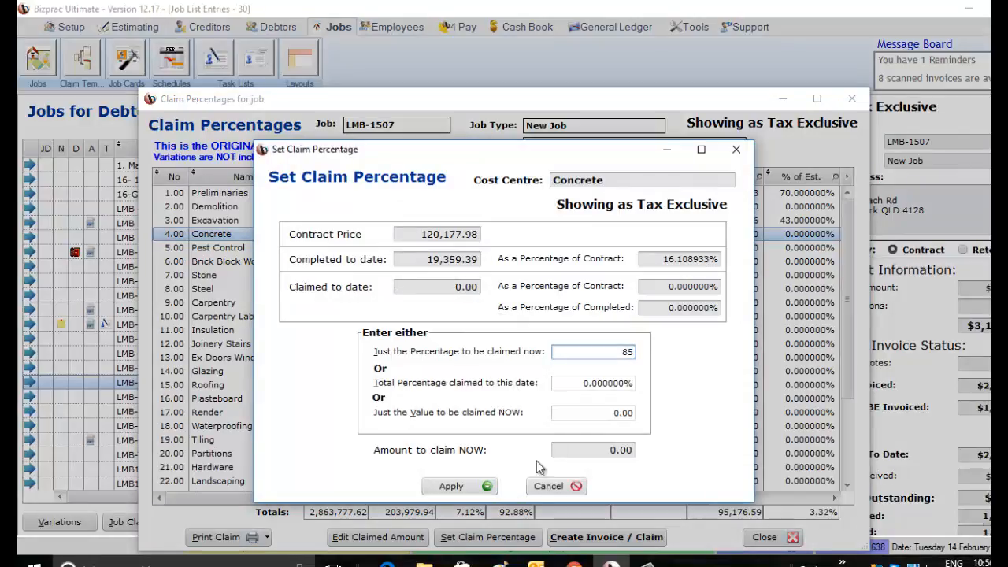
{"action": "key", "text": "Tab"}
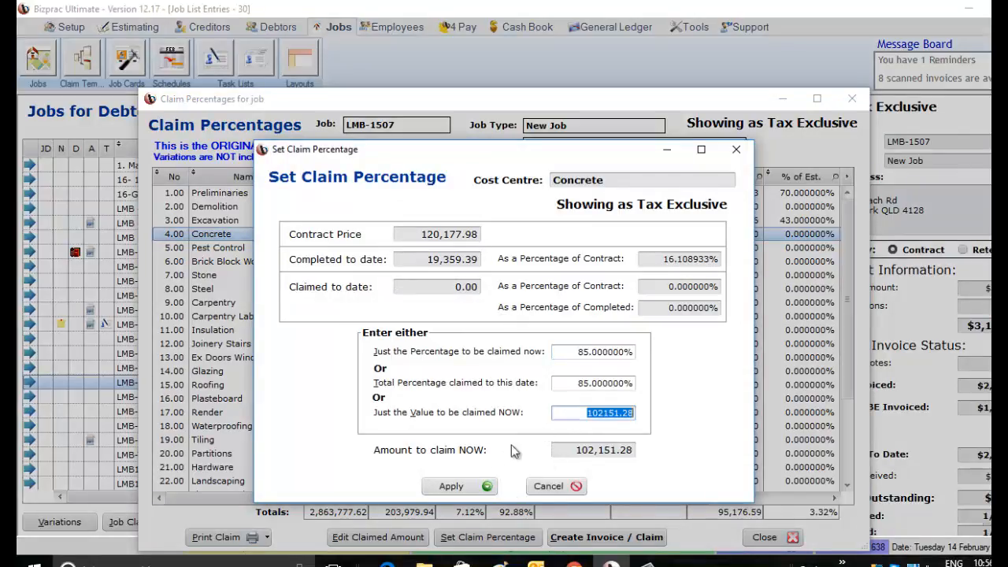
{"action": "left_click", "coordinate": [469, 485]}
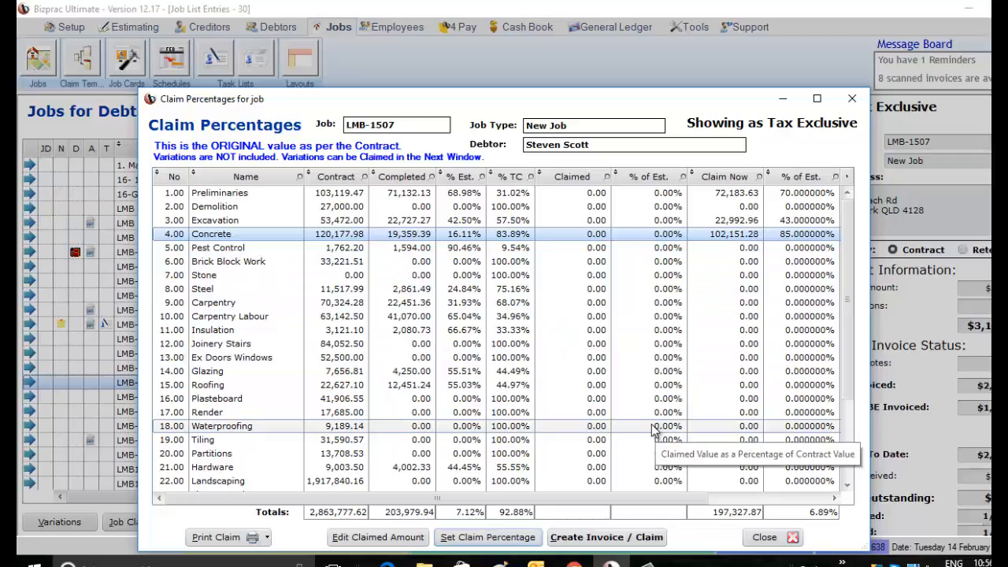
- Set the Waterproofing cost centre's percentage to be claimed now to 50% and apply it
{"action": "left_click", "coordinate": [508, 429]}
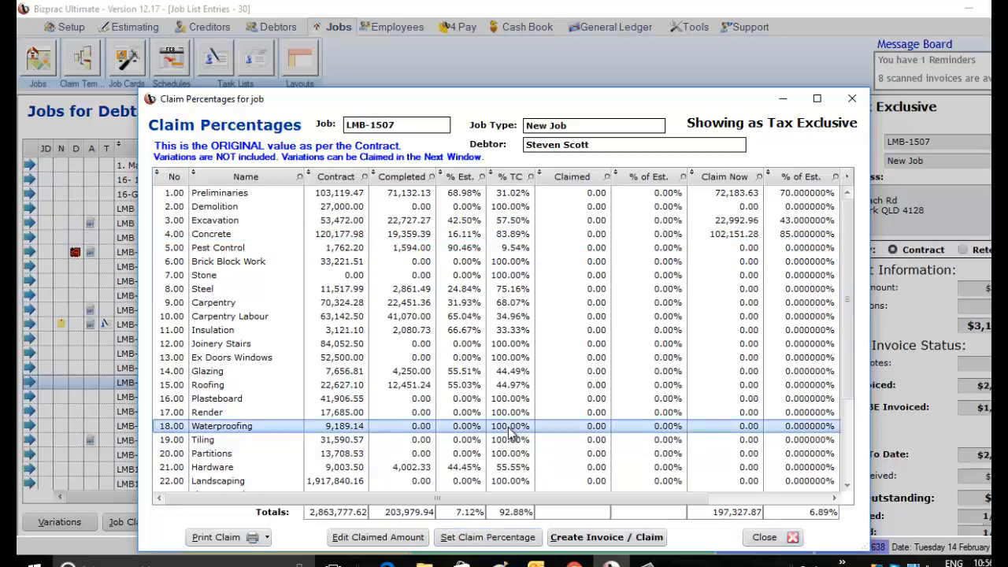
{"action": "left_click", "coordinate": [468, 538]}
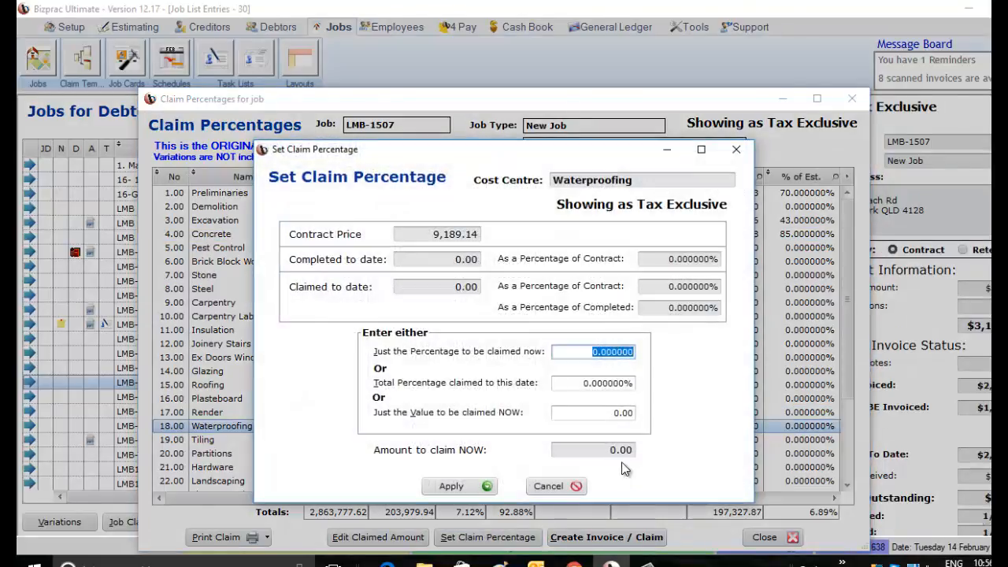
{"action": "type", "text": "50"}
{"action": "key", "text": "Tab"}
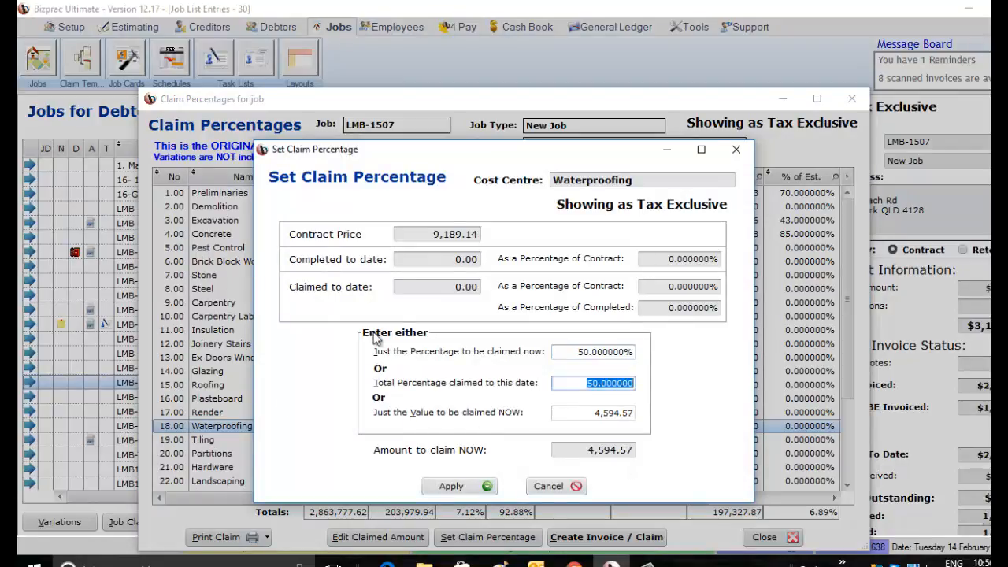
{"action": "left_click", "coordinate": [484, 486]}
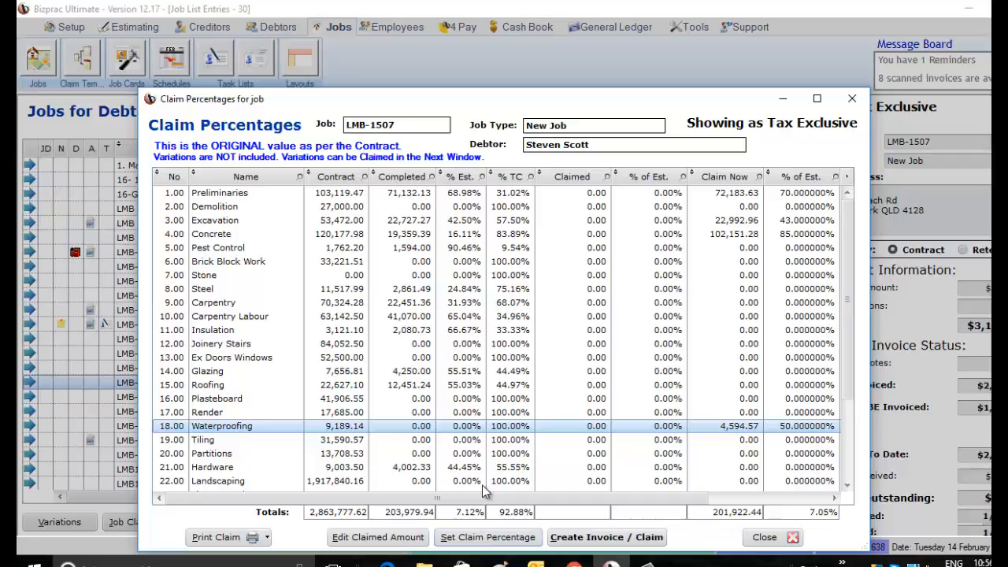
- Generate a print preview of the claim with claim values, ordering the cost centres by number
{"action": "left_click", "coordinate": [266, 538]}
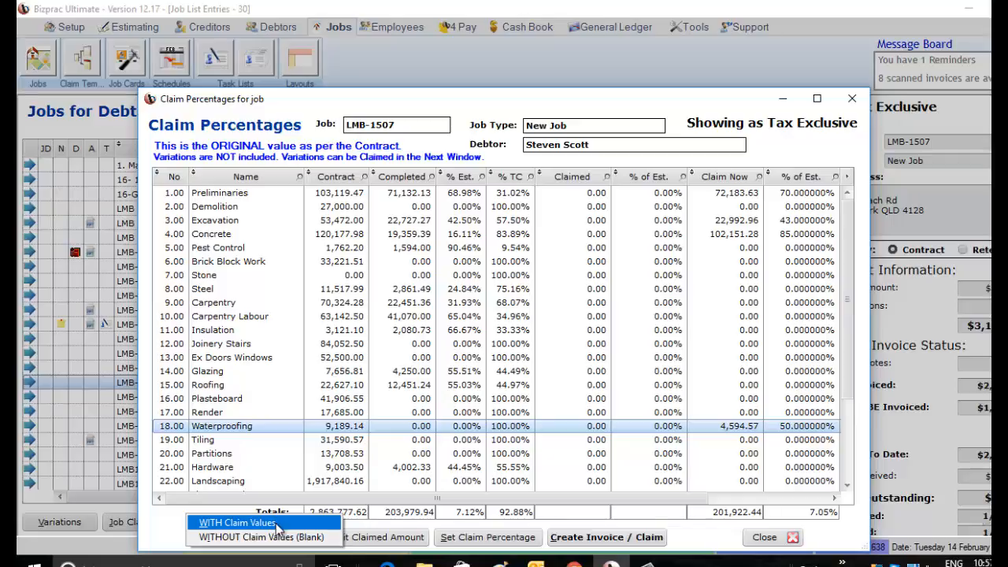
{"action": "left_click", "coordinate": [277, 523]}
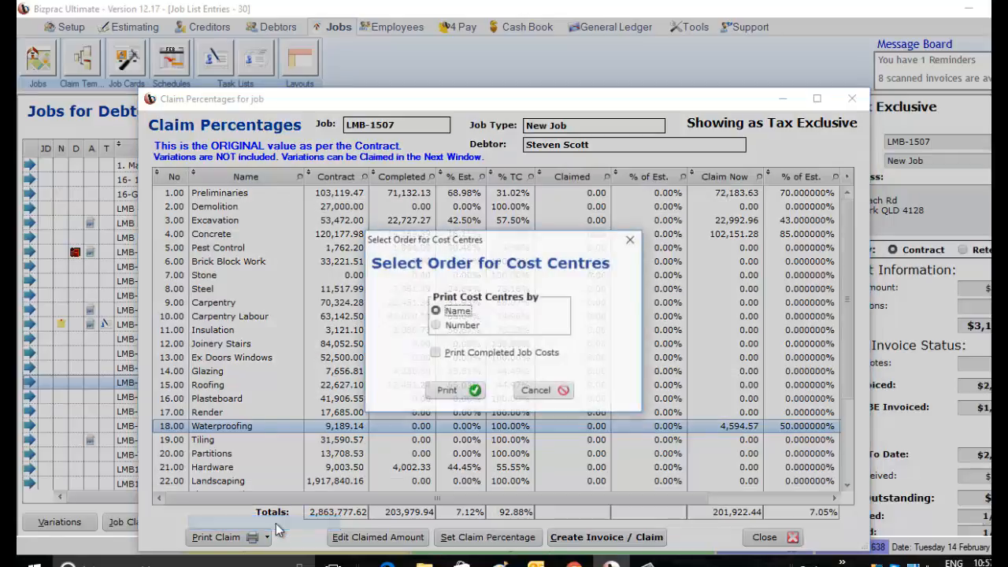
{"action": "left_click", "coordinate": [453, 325]}
{"action": "left_click", "coordinate": [453, 392]}
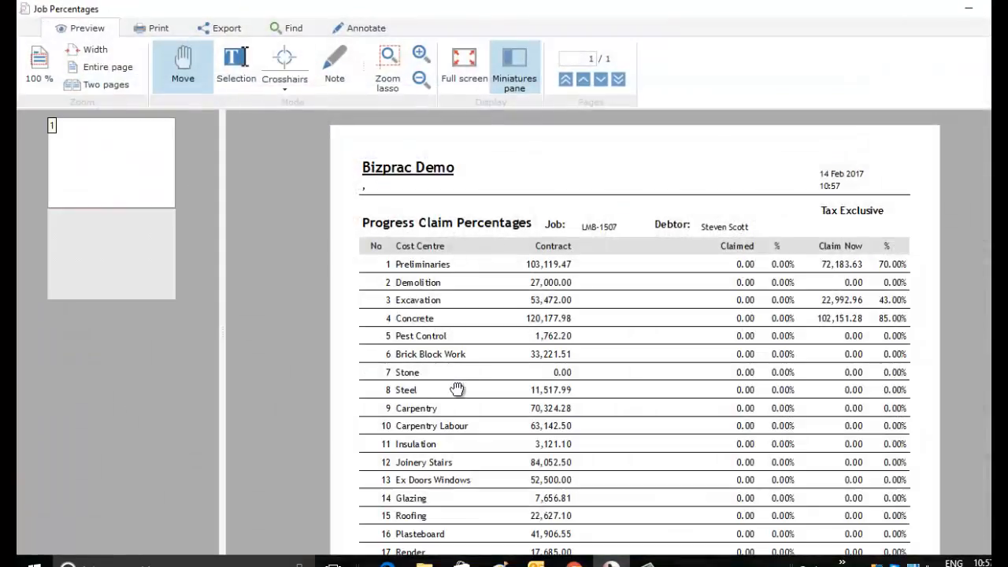
- Examine the claim amounts, percentages and totals for every cost centre in the Progress Claim Percentages report, and close the preview
{"action": "scroll", "coordinate": [568, 395], "scroll_direction": "down", "scroll_amount": 1}
{"action": "scroll", "coordinate": [568, 395], "scroll_direction": "down", "scroll_amount": 5}
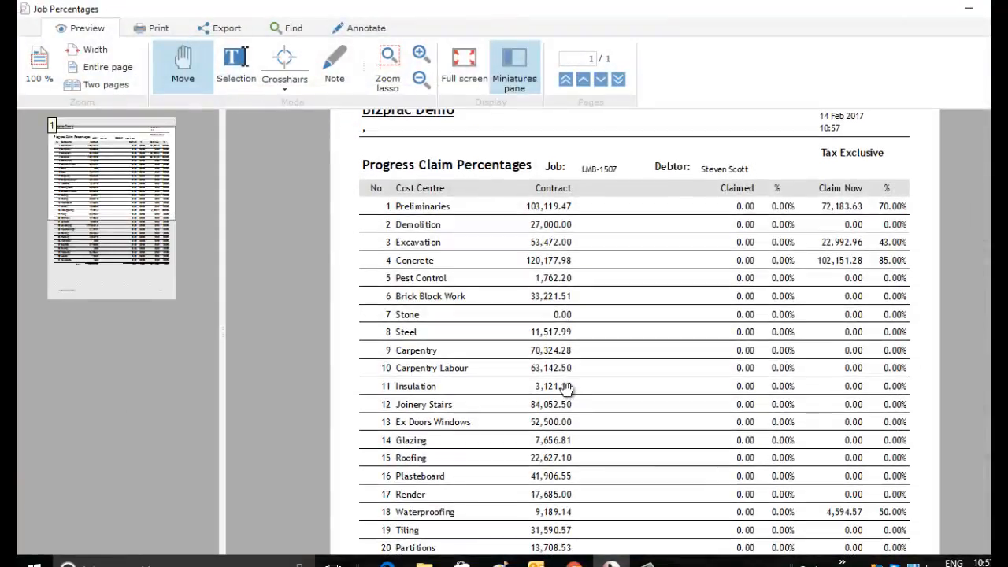
{"action": "scroll", "coordinate": [568, 384], "scroll_direction": "down", "scroll_amount": 3}
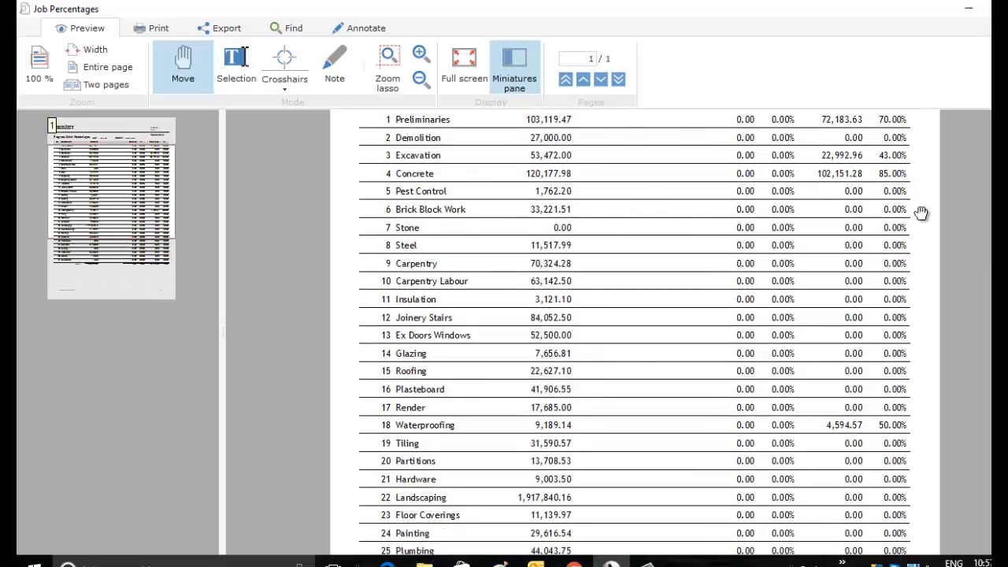
{"action": "scroll", "coordinate": [921, 224], "scroll_direction": "down", "scroll_amount": 7}
{"action": "scroll", "coordinate": [917, 239], "scroll_direction": "down", "scroll_amount": 10}
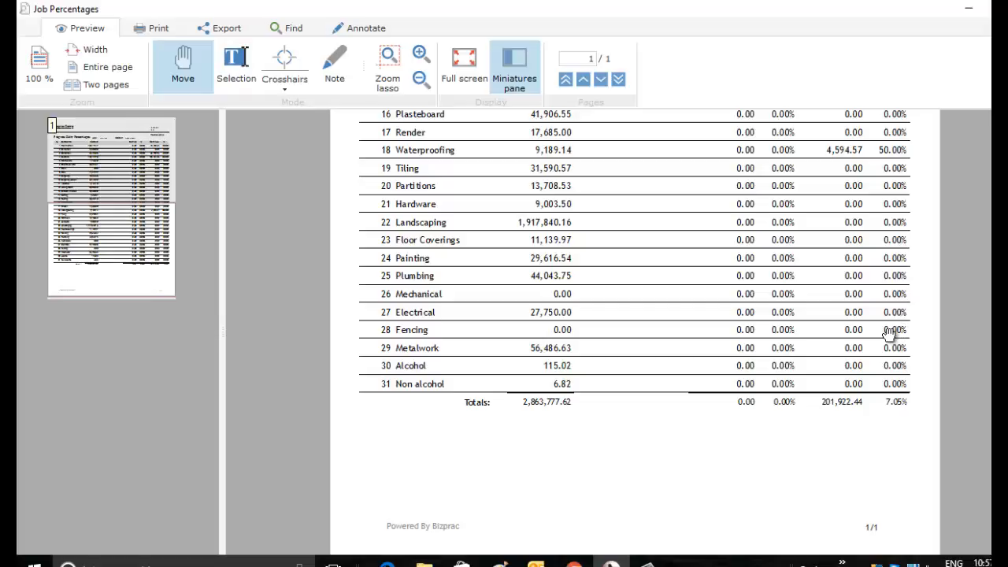
{"action": "scroll", "coordinate": [888, 333], "scroll_direction": "up", "scroll_amount": 10}
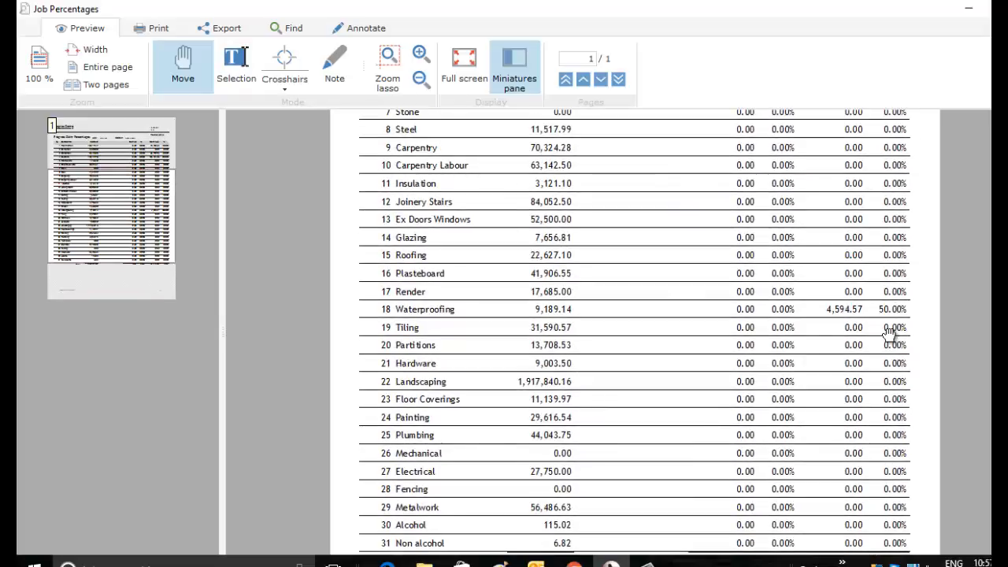
{"action": "scroll", "coordinate": [888, 333], "scroll_direction": "up", "scroll_amount": 5}
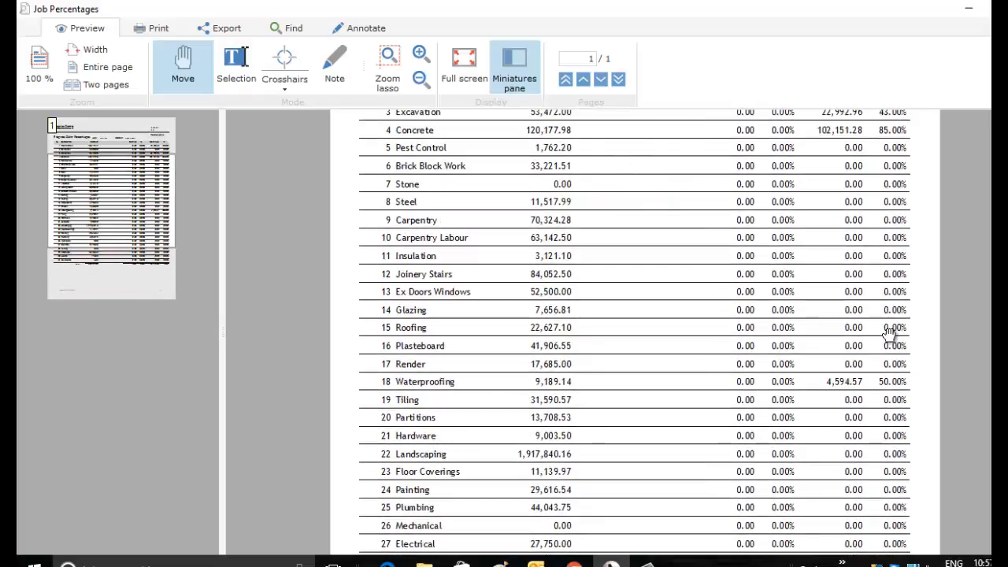
{"action": "scroll", "coordinate": [888, 333], "scroll_direction": "up", "scroll_amount": 2}
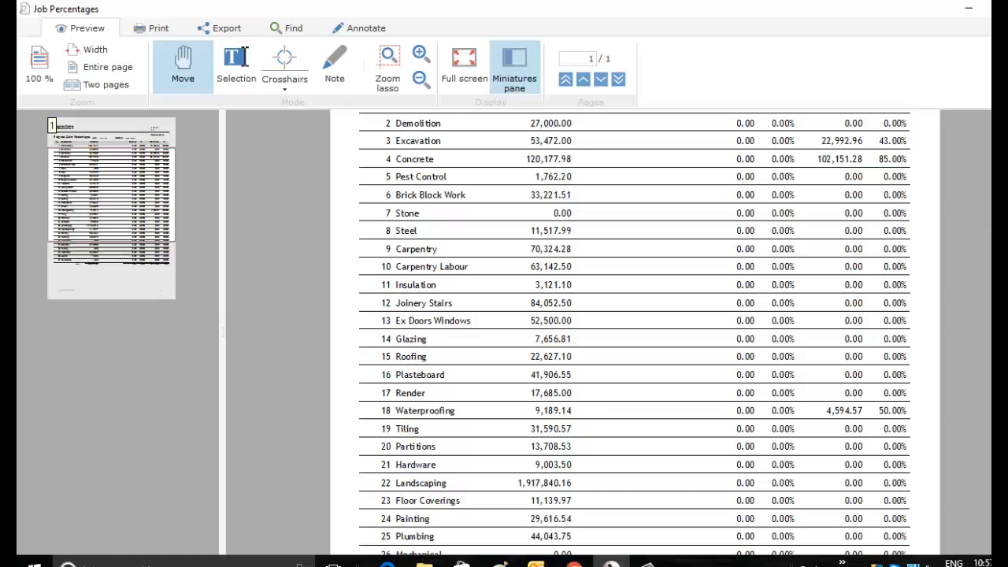
{"action": "left_click", "coordinate": [1006, 8]}
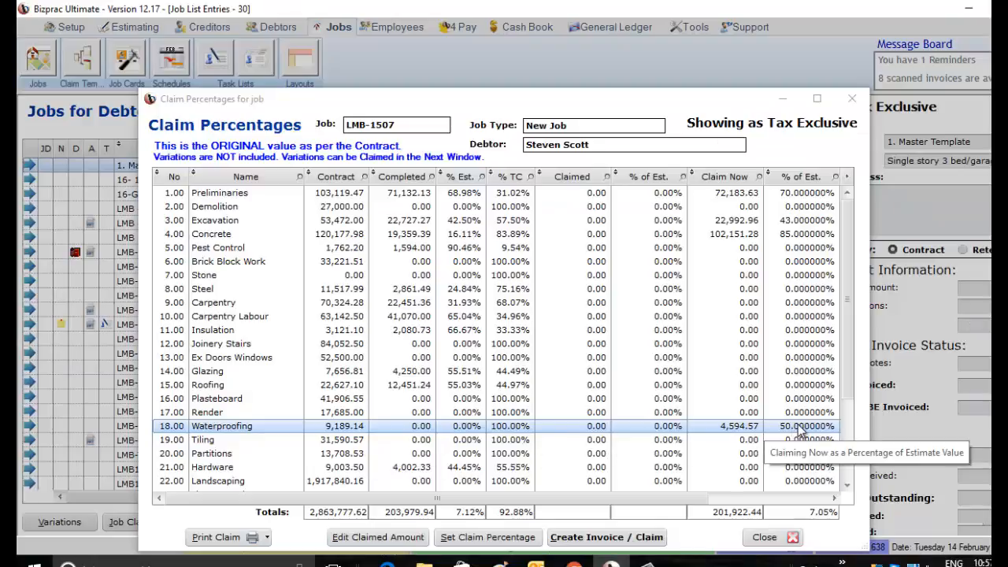
- Reset the Waterproofing cost centre's percentage to be claimed now to 0 and apply it
{"action": "left_click", "coordinate": [470, 541]}
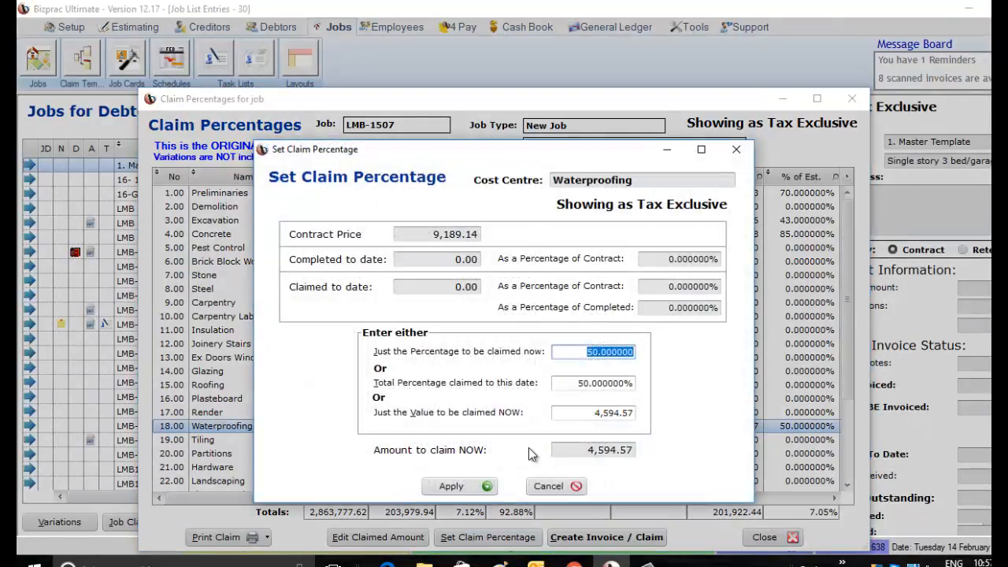
{"action": "type", "text": "0"}
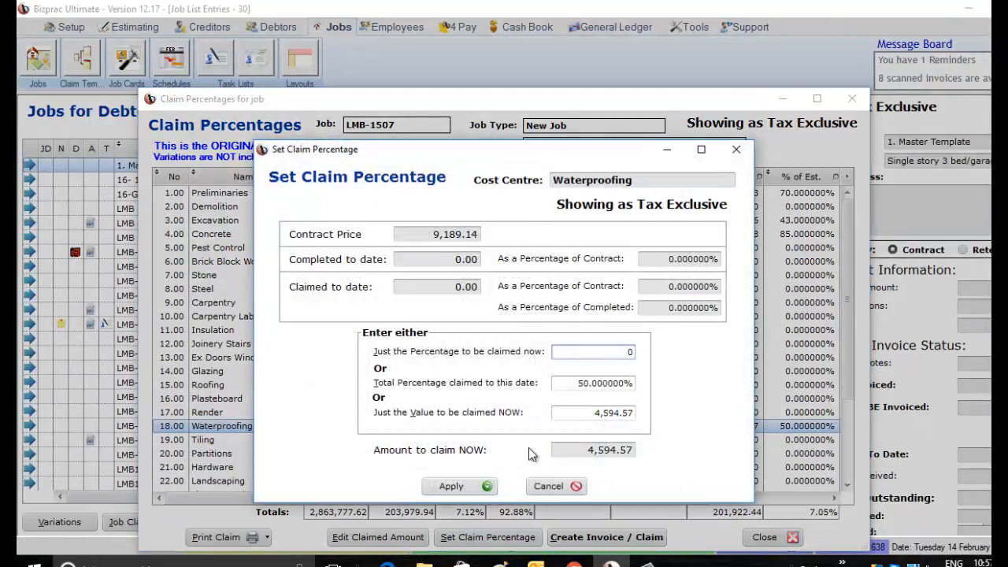
{"action": "left_click", "coordinate": [576, 411]}
{"action": "left_click", "coordinate": [482, 489]}
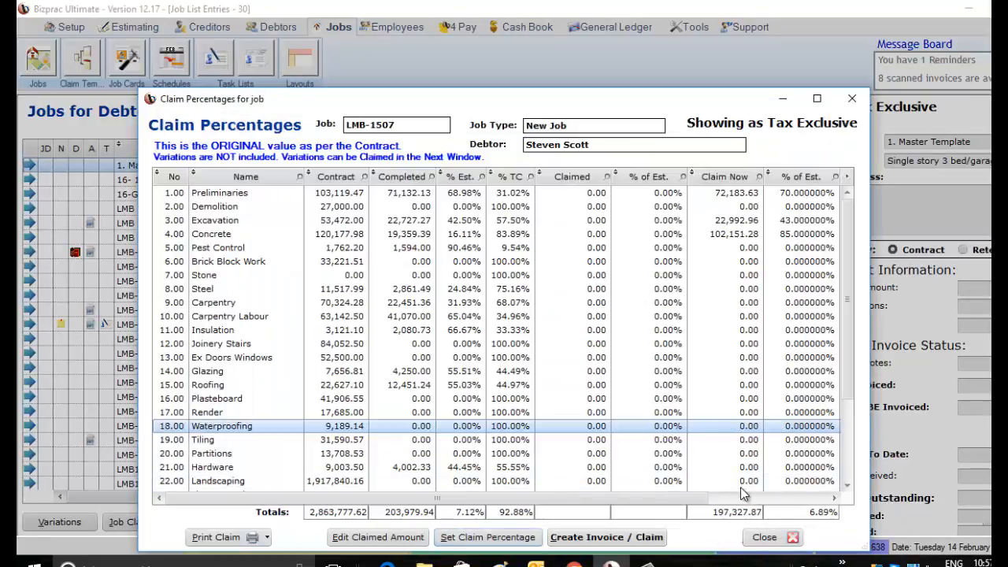
- Create the debtor invoice from the claim percentages, keeping the proposed tax-exclusive settings and the Progress claims template
{"action": "left_click", "coordinate": [650, 537]}
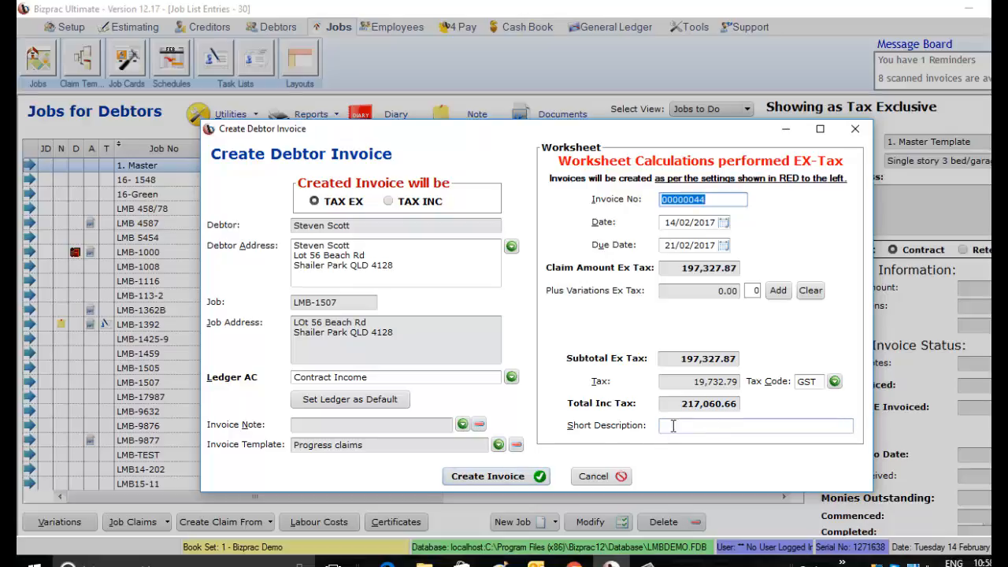
{"action": "left_click", "coordinate": [530, 478]}
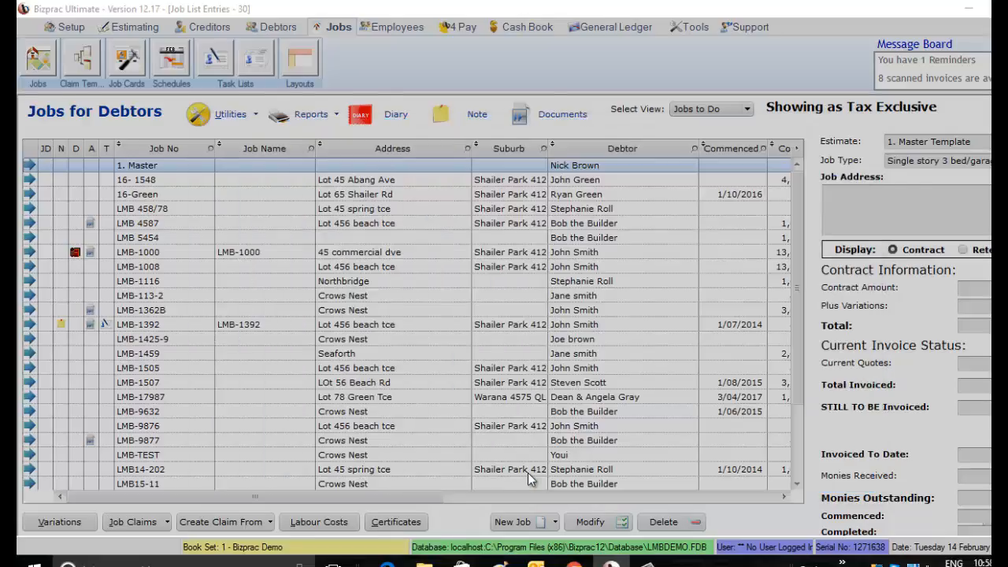
- Review the claim percentages of the new LMB-1507 invoice among the current debtor invoices, and close the list
{"action": "left_click", "coordinate": [278, 27]}
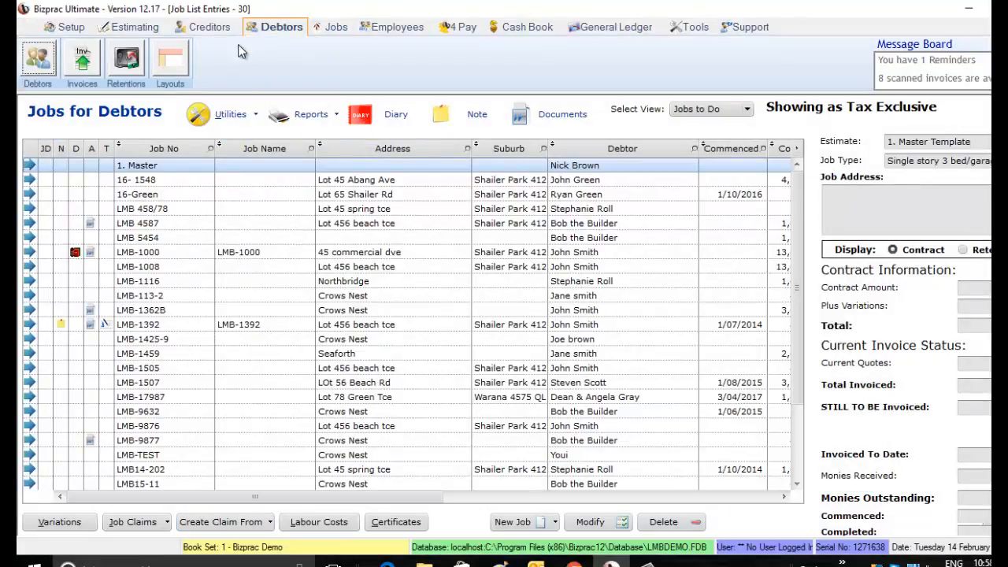
{"action": "left_click", "coordinate": [93, 67]}
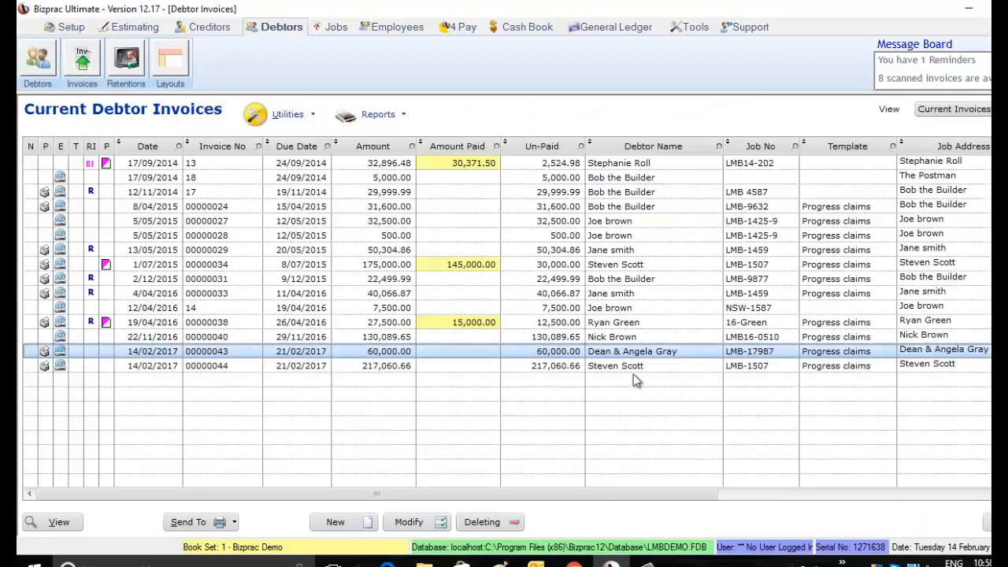
{"action": "left_click", "coordinate": [633, 370]}
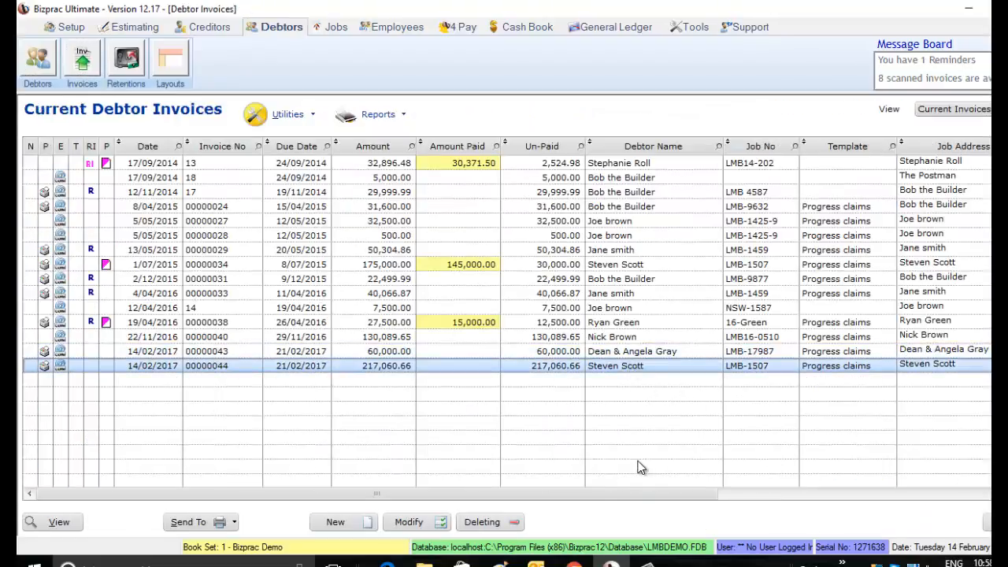
{"action": "left_click", "coordinate": [298, 117]}
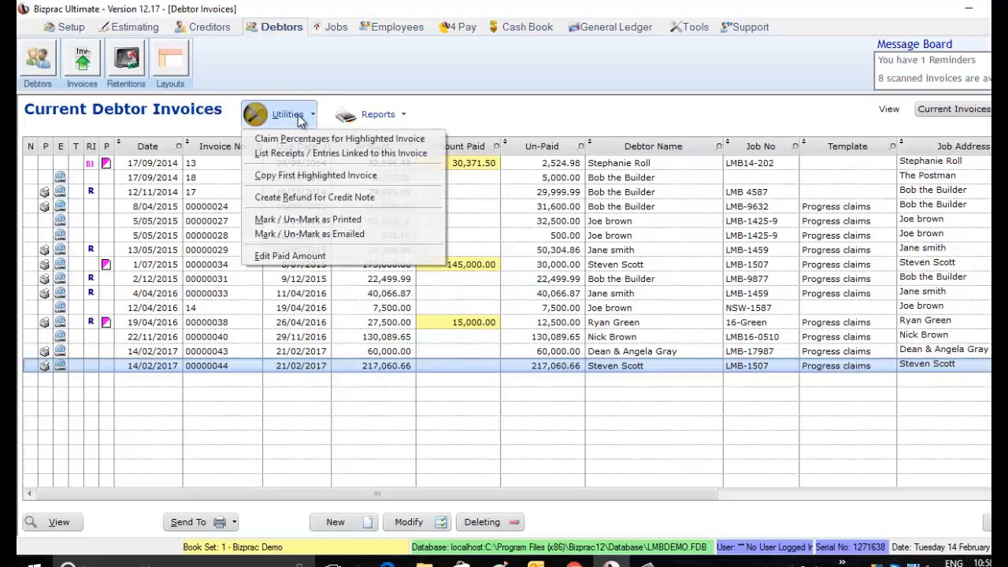
{"action": "left_click", "coordinate": [274, 146]}
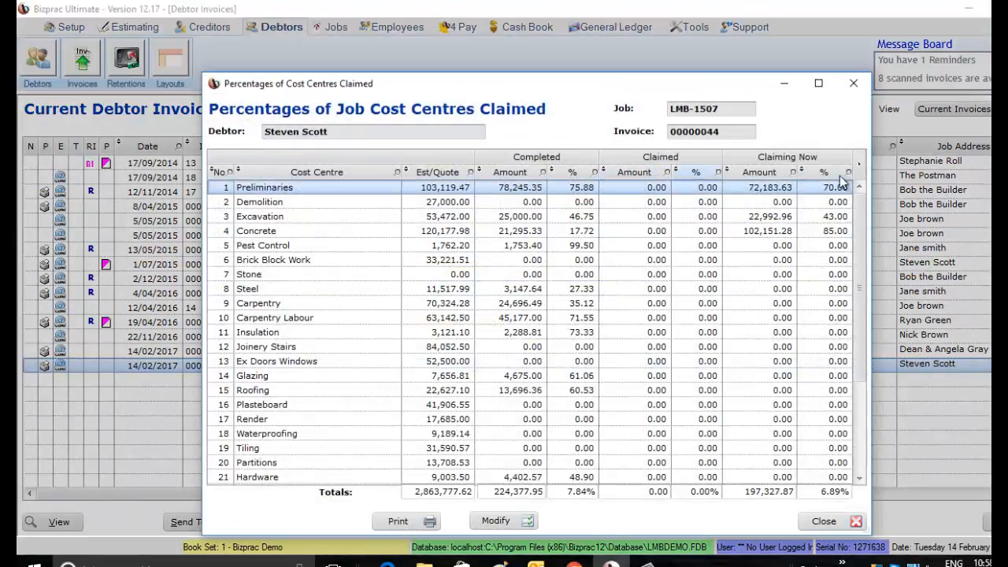
{"action": "left_click", "coordinate": [854, 521]}
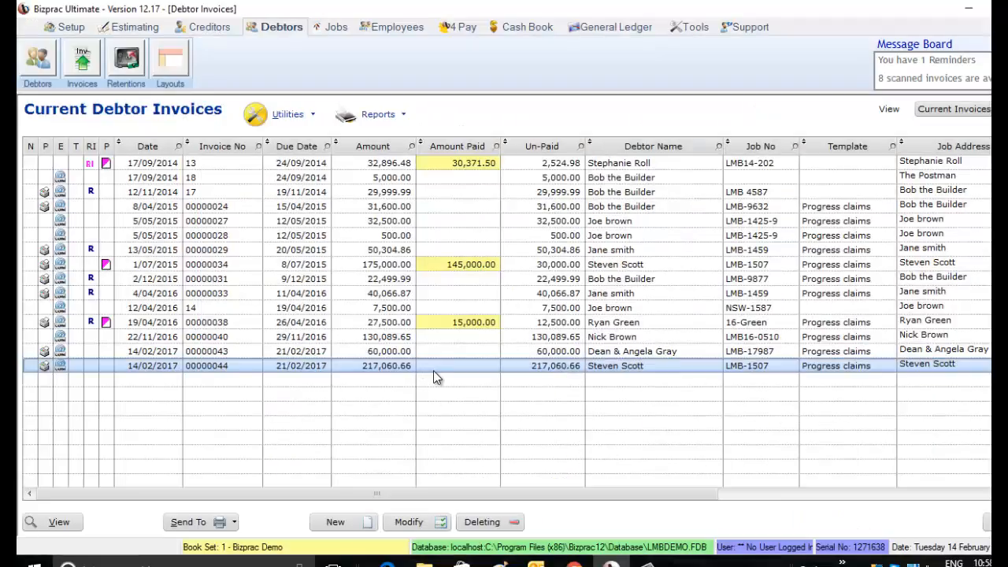